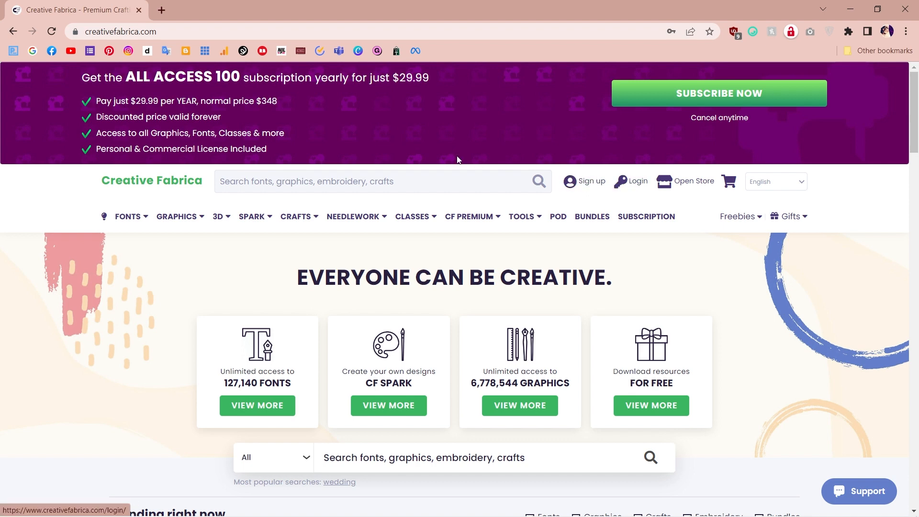
Open the Shapecloud word cloud generator from the Creative Fabrica tools
mouse_move(355, 216)
mouse_move(525, 227)
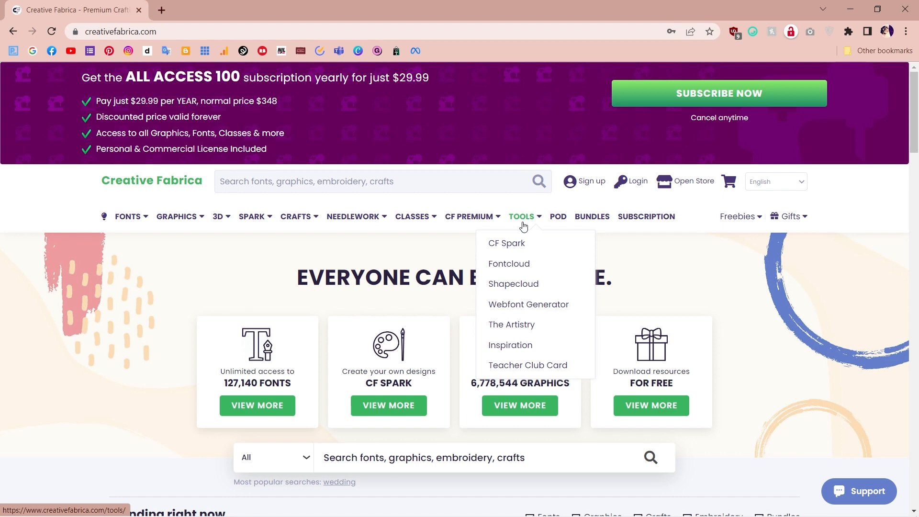
click(513, 284)
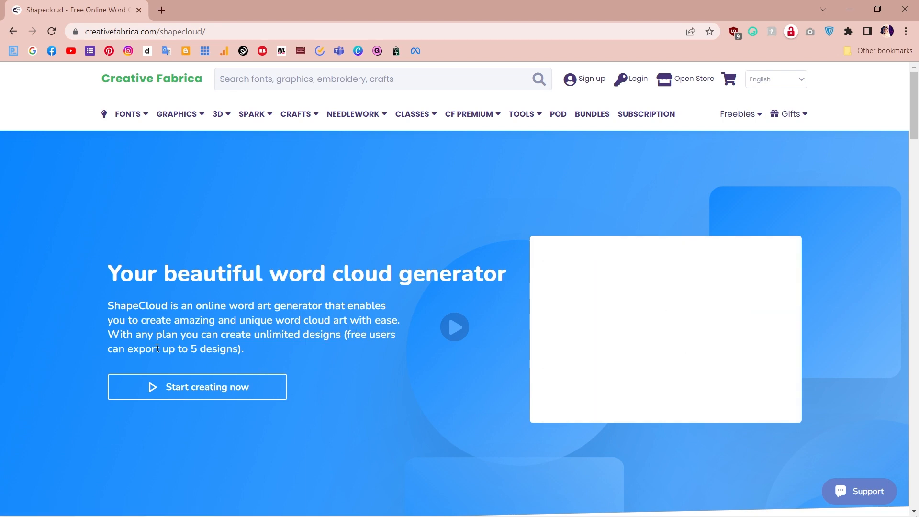
double_click(194, 349)
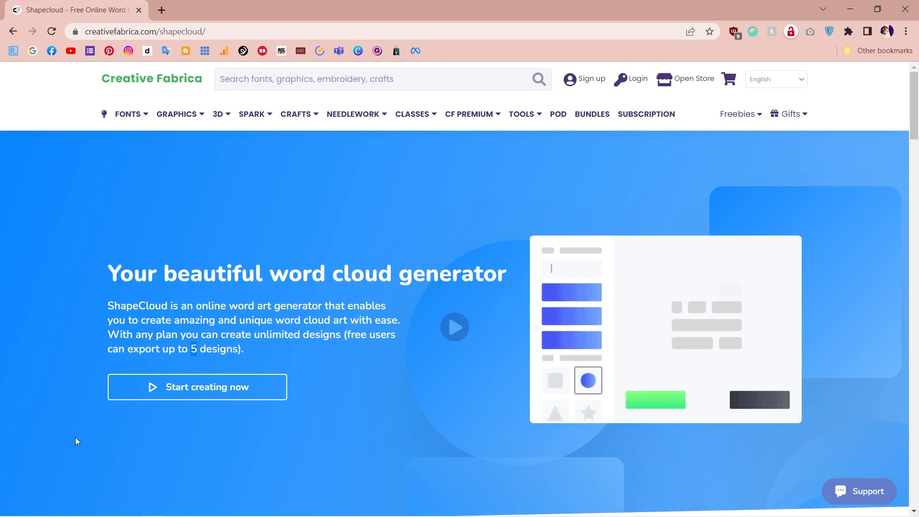
Start creating a Shapecloud design and log in to the account with the filled-in email and password
click(182, 390)
scroll(373, 227, down, 4)
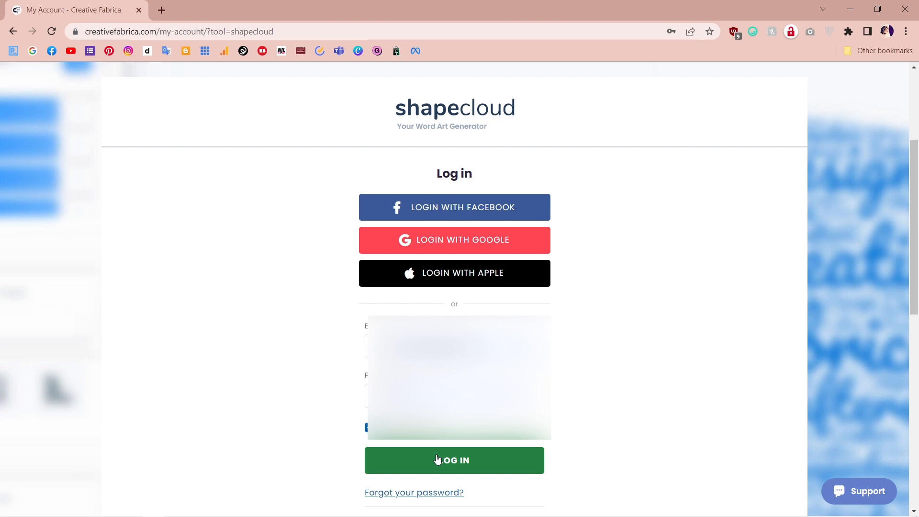
click(414, 462)
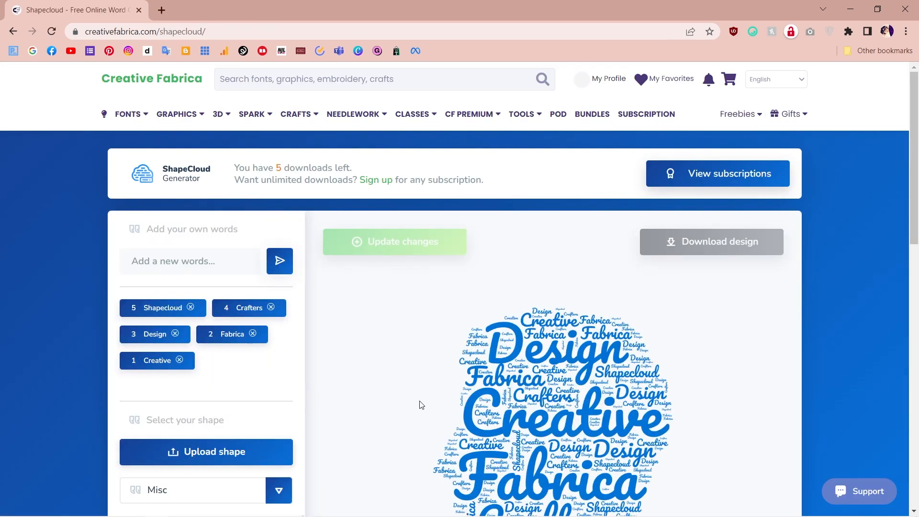
Remove all the preset words, including Shapecloud and Crafters, from the design's word list
scroll(419, 402, down, 1)
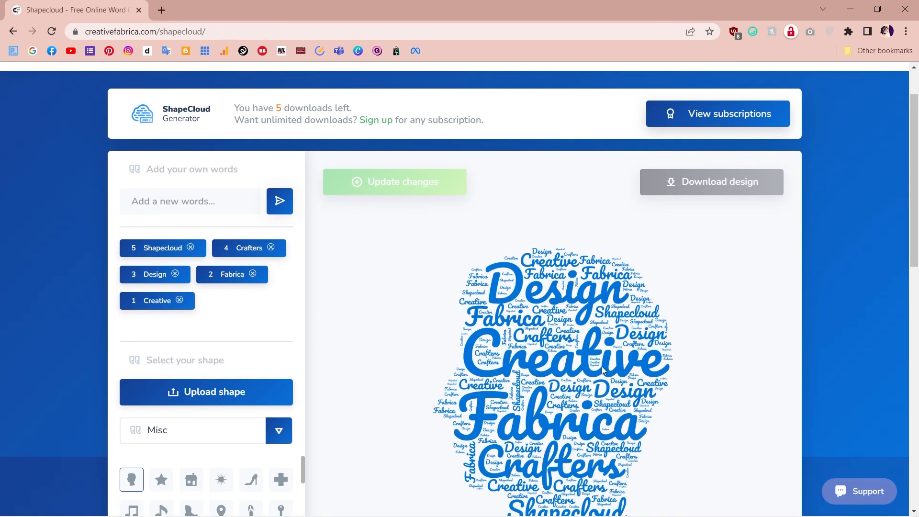
scroll(452, 408, down, 1)
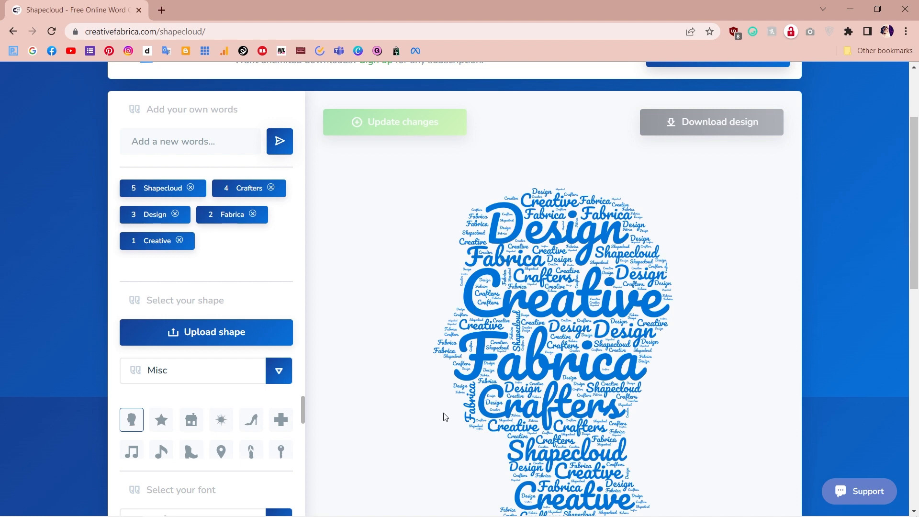
click(190, 188)
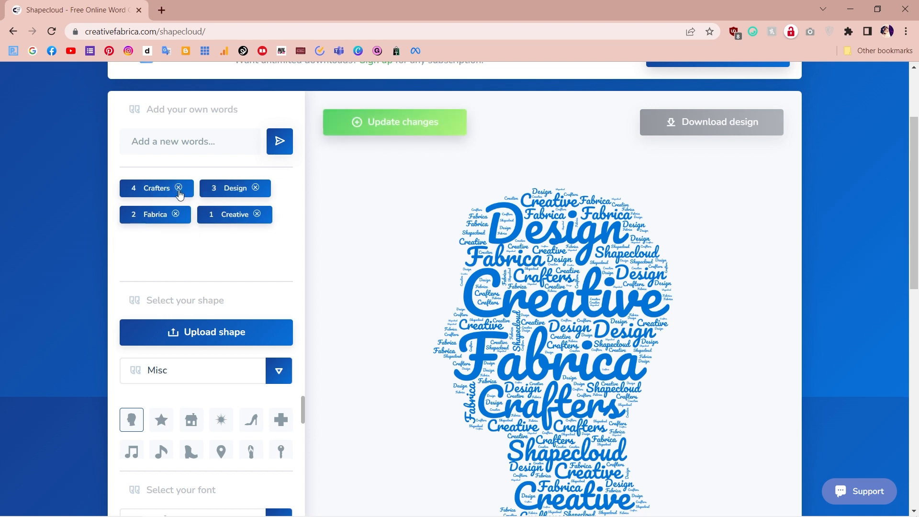
click(178, 188)
click(178, 188)
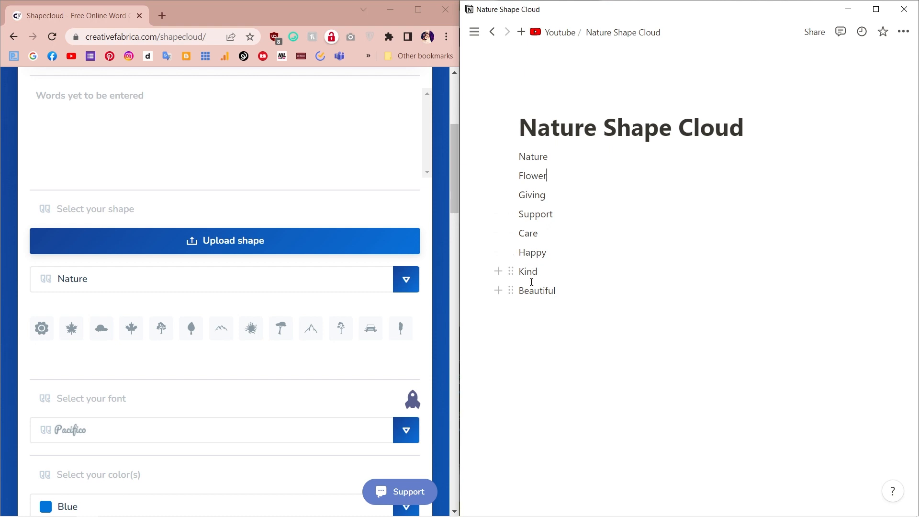
Copy Nature and Flower from the Nature Shape Cloud note and add each to the Shapecloud word list
double_click(532, 156)
scroll(152, 166, up, 3)
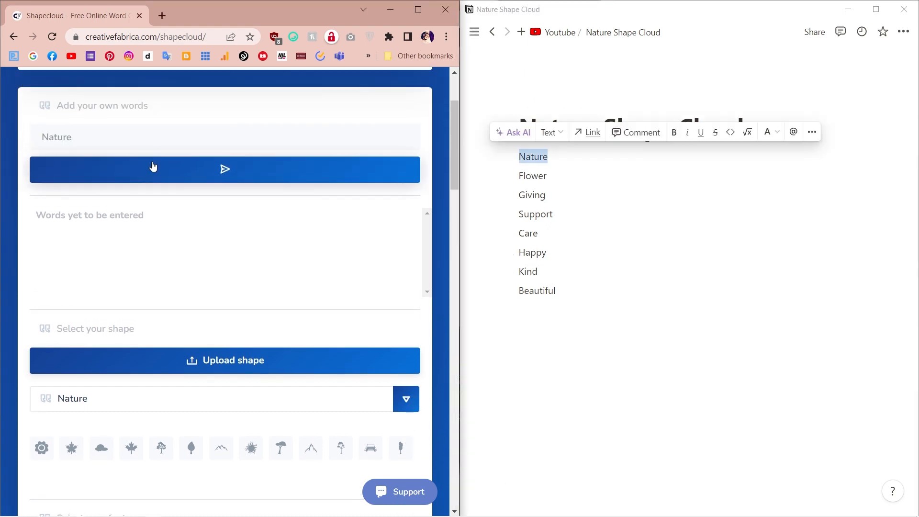
click(153, 166)
drag(547, 176, 512, 271)
key(ctrl+c)
click(232, 137)
key(ctrl+v)
click(235, 171)
Add the words Giving and Support from the note to the Shapecloud word list
click(231, 133)
key(ctrl+v)
key(Return)
key(ctrl+c)
click(215, 137)
key(ctrl+v)
key(Return)
Add Care, Happy and Kind from the note as separate words in the Shapecloud list
key(ctrl+v)
key(Return)
click(225, 138)
key(ctrl+v)
key(Return)
key(ctrl+v)
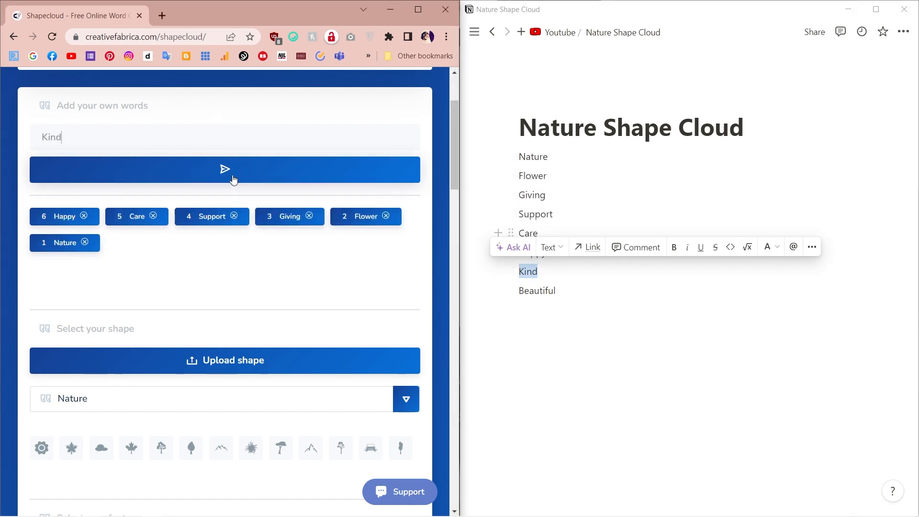
click(233, 179)
Add the note's last word, Beautiful, to the word list and maximize the browser window
drag(556, 291, 512, 290)
key(ctrl+c)
click(225, 137)
key(ctrl+v)
click(179, 177)
key(super+Up)
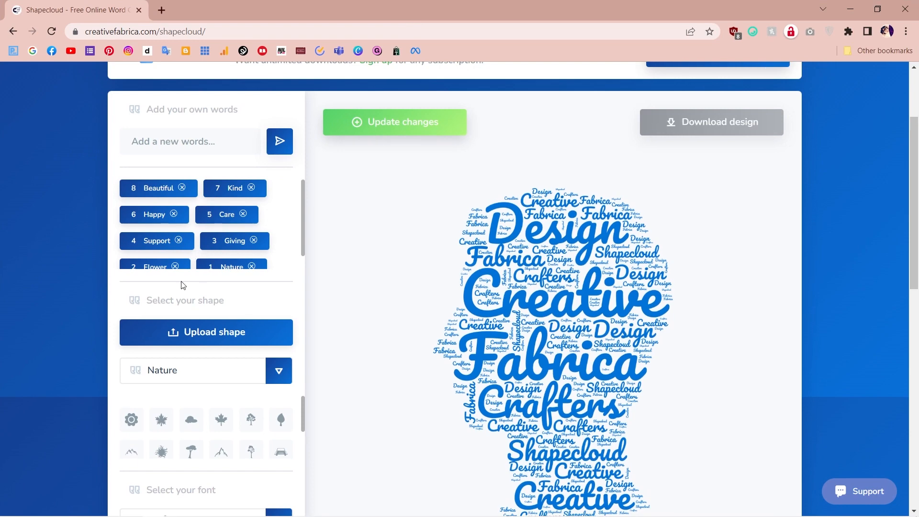
Examine the shapes offered in the Basic, Baby & Kids and Animals categories
scroll(281, 373, down, 1)
click(279, 310)
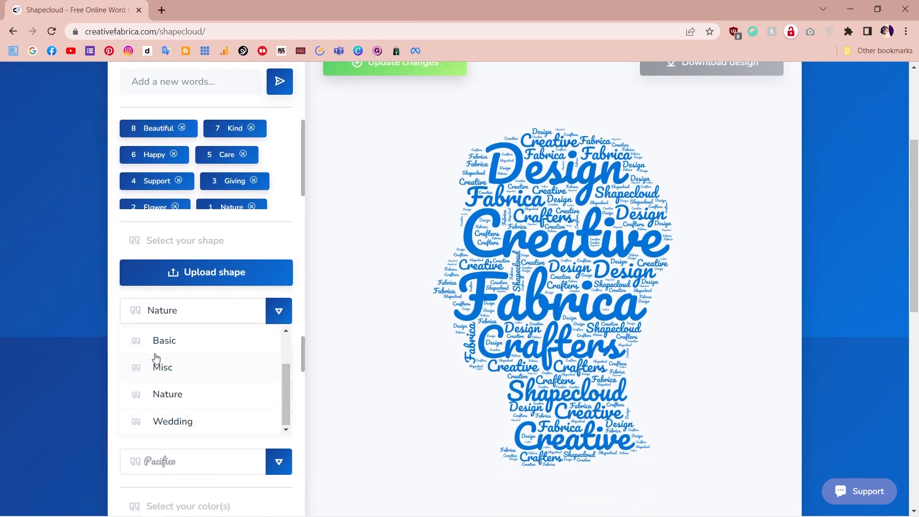
click(146, 340)
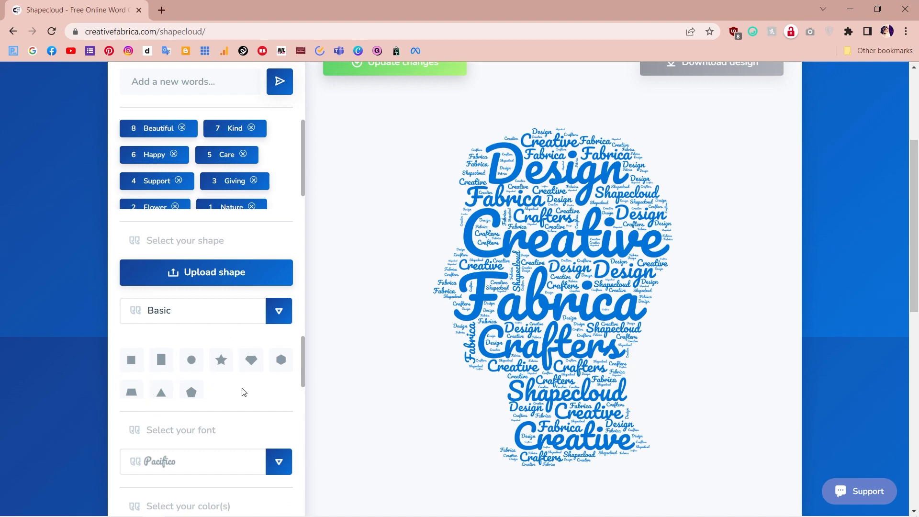
click(270, 316)
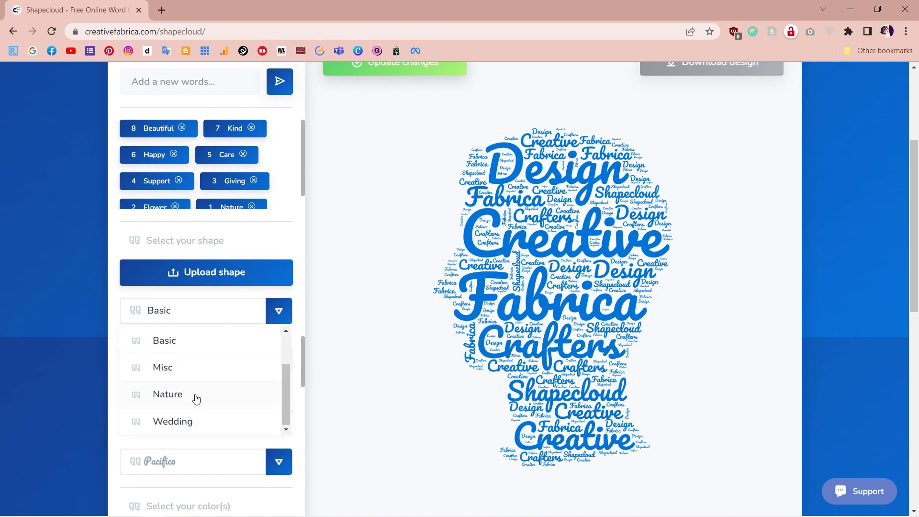
click(186, 422)
scroll(186, 386, down, 1)
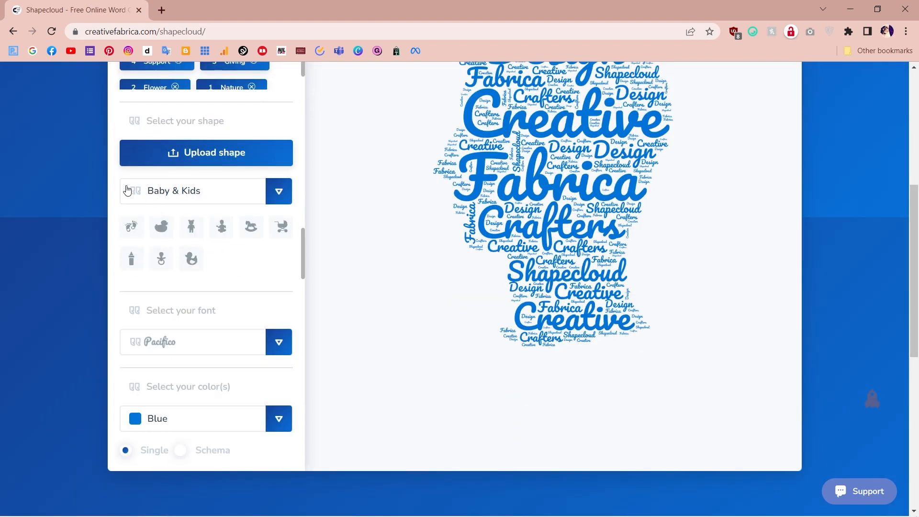
click(277, 195)
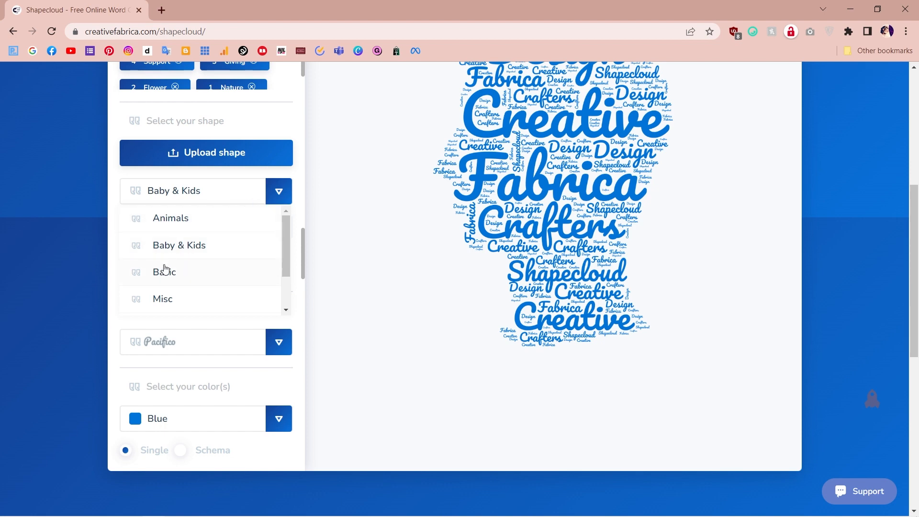
scroll(172, 287, down, 2)
scroll(180, 299, up, 2)
click(181, 218)
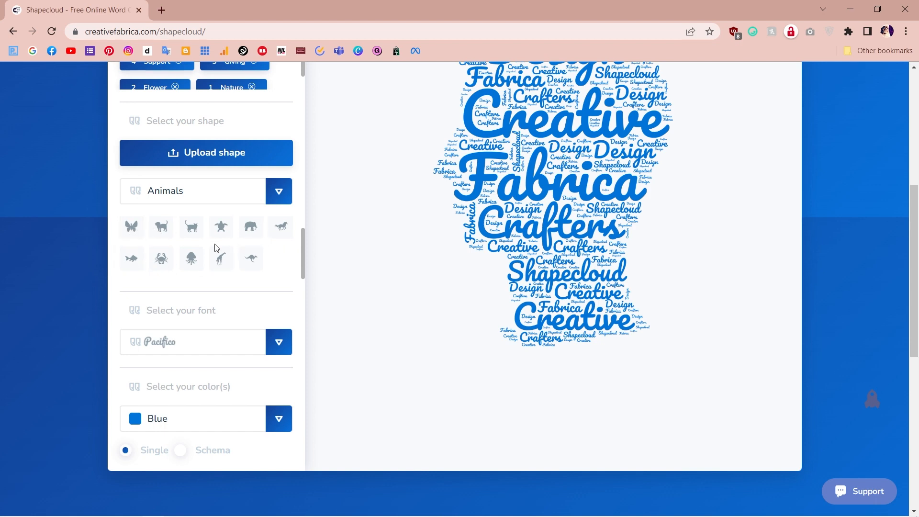
Select the flower shape from the Nature category for the word cloud
click(279, 194)
scroll(202, 289, down, 2)
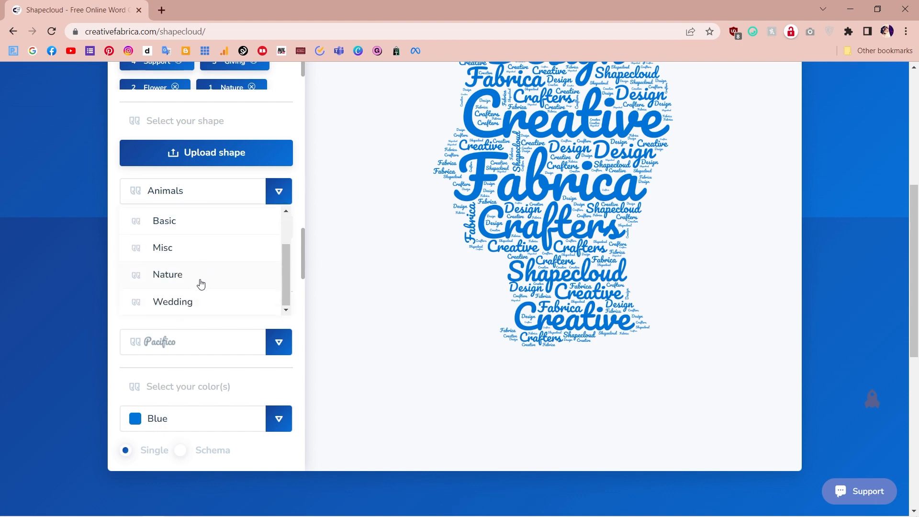
click(200, 283)
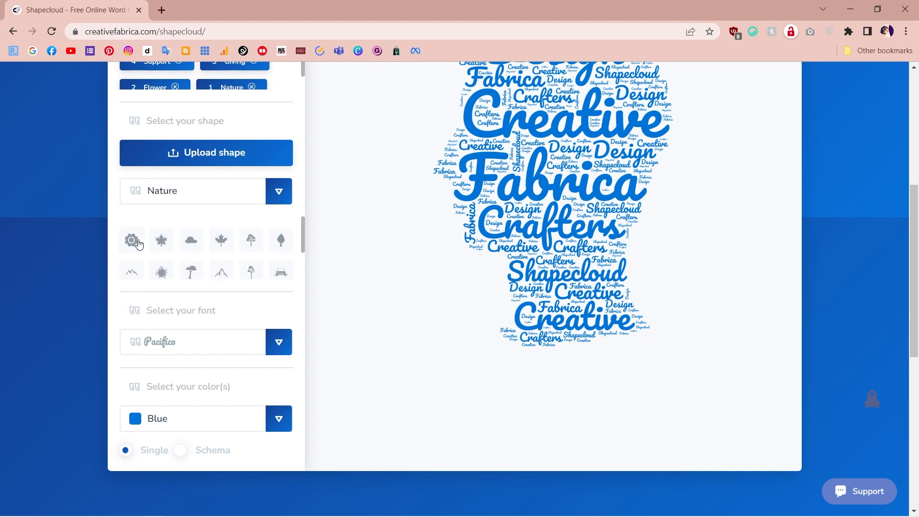
click(137, 243)
Look through the fonts but keep Pacifico, and set the single word color to Navy
click(269, 348)
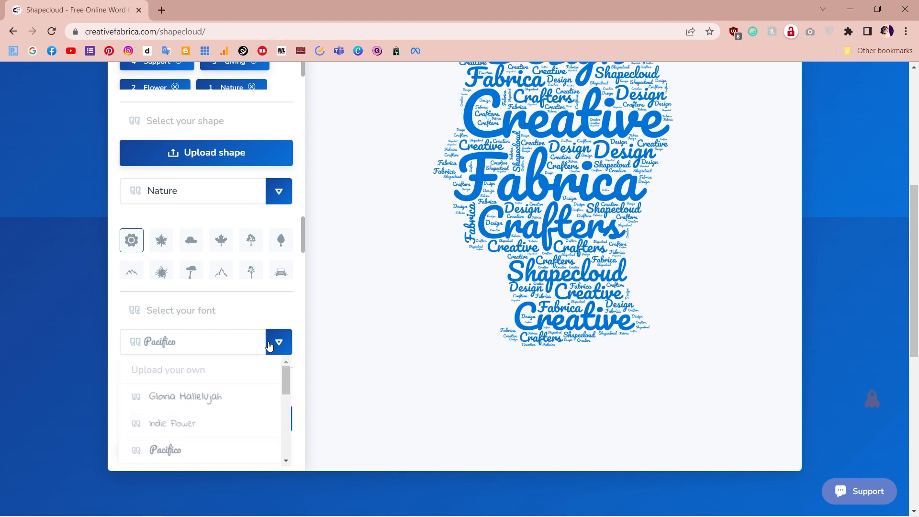
scroll(207, 390, down, 3)
scroll(148, 358, up, 3)
click(223, 349)
scroll(228, 368, down, 1)
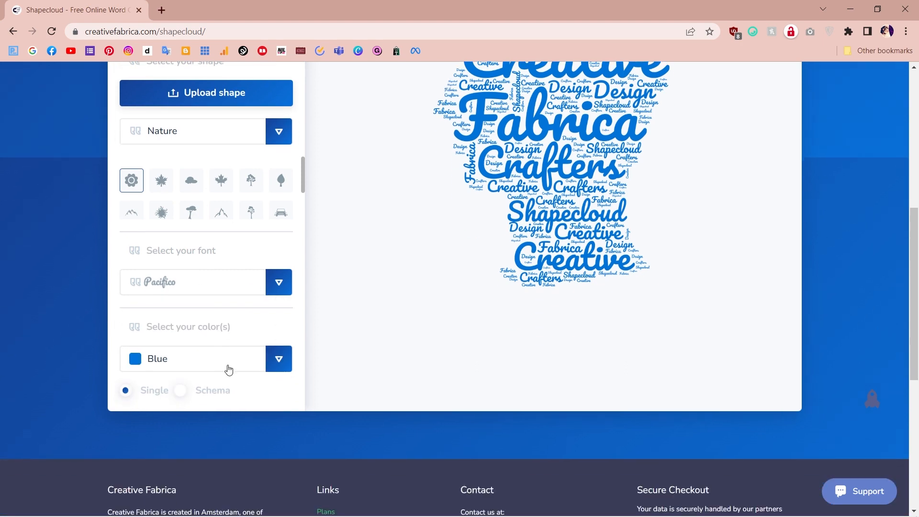
click(277, 367)
scroll(247, 311, up, 1)
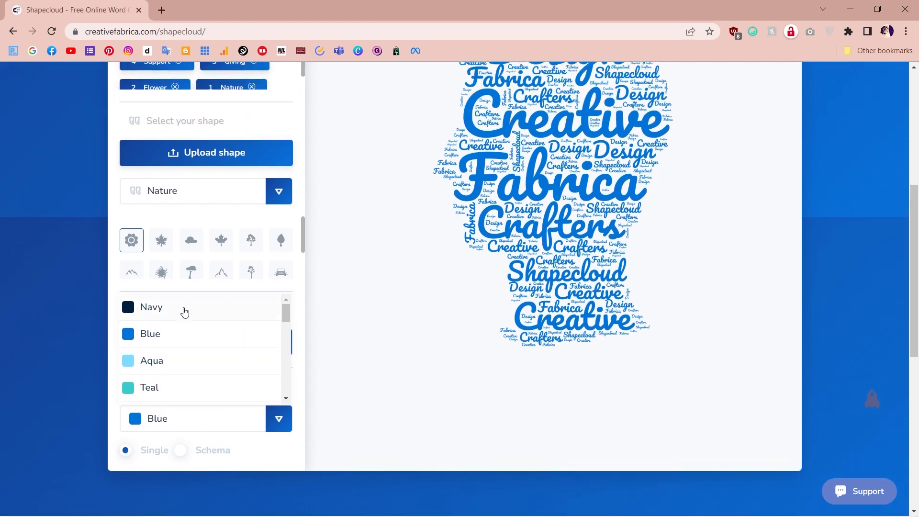
click(185, 308)
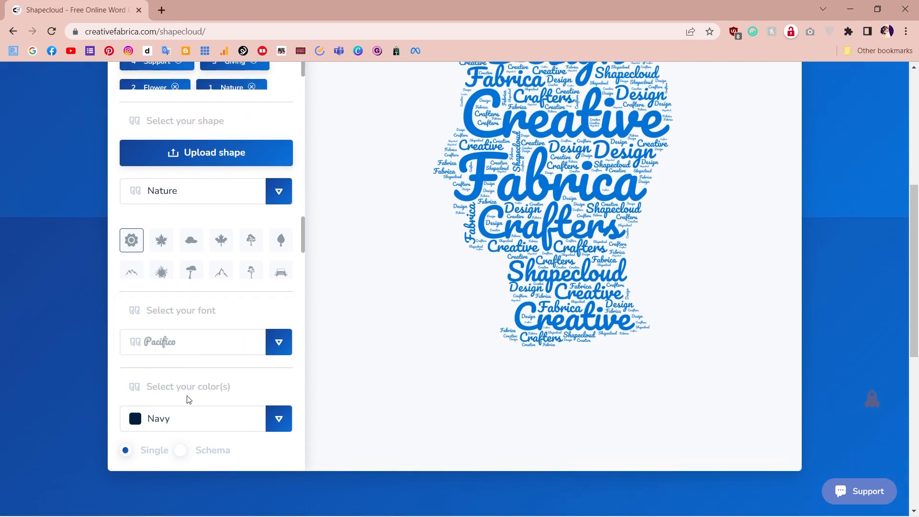
Switch the coloring to Schema and browse the available multi-color schemes
click(180, 452)
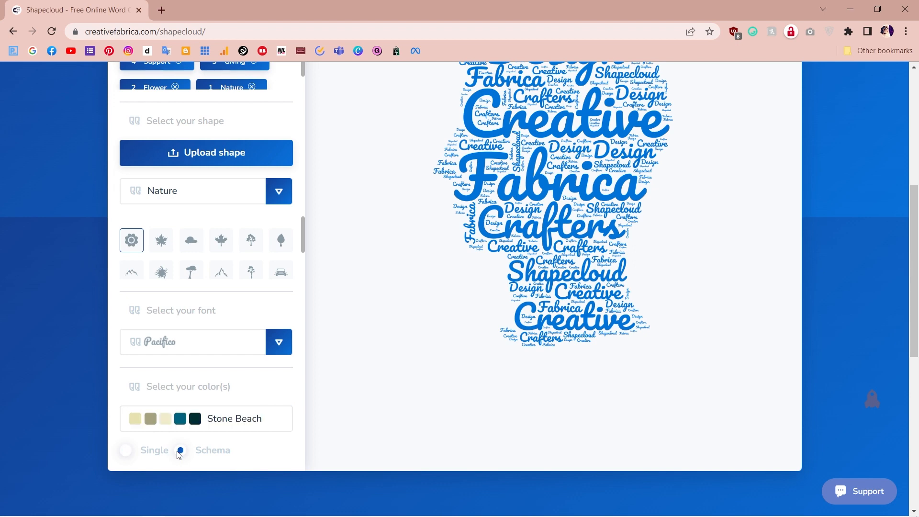
click(231, 424)
scroll(160, 319, down, 3)
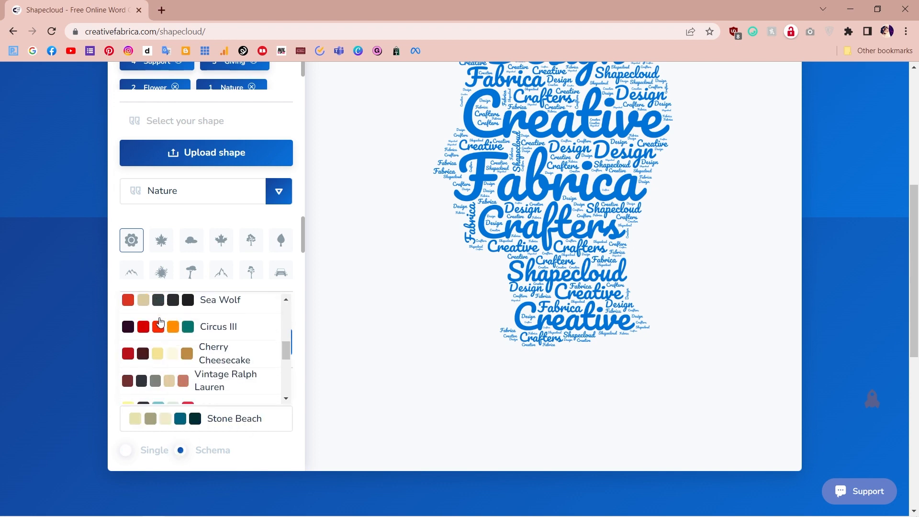
scroll(160, 322, down, 3)
scroll(439, 291, up, 6)
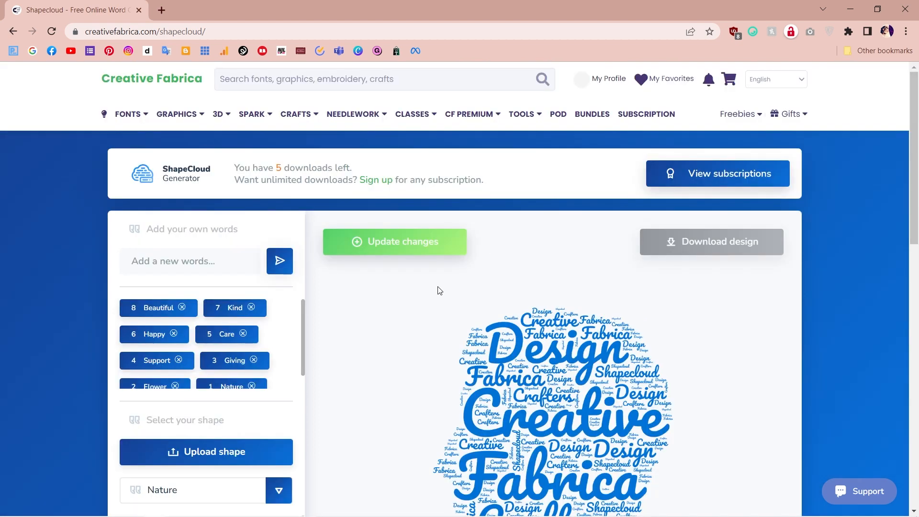
Update the design with the new words, flower shape and Navy color, and review the resulting word cloud
scroll(375, 256, down, 1)
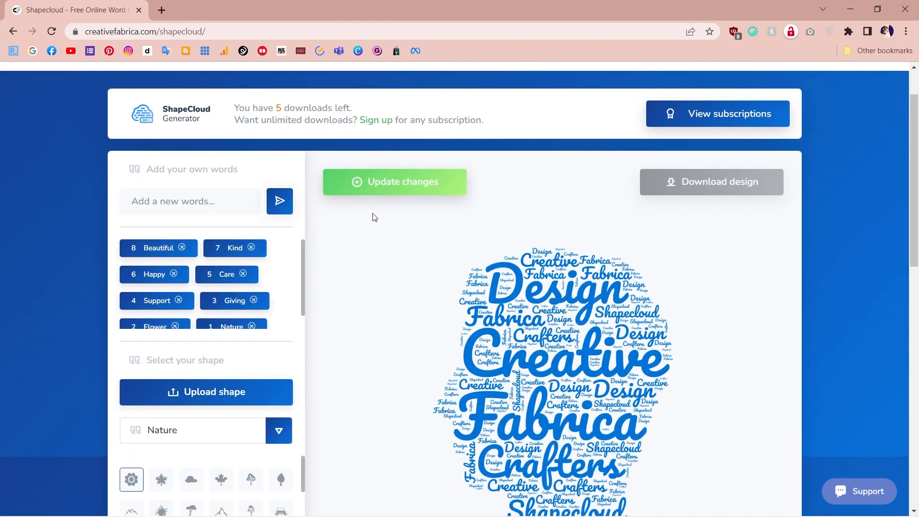
click(367, 191)
scroll(363, 264, down, 2)
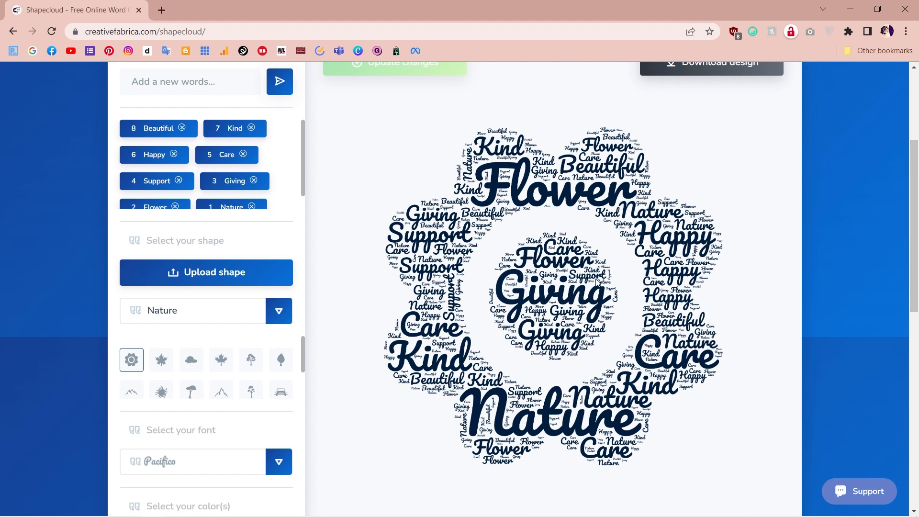
scroll(134, 144, down, 1)
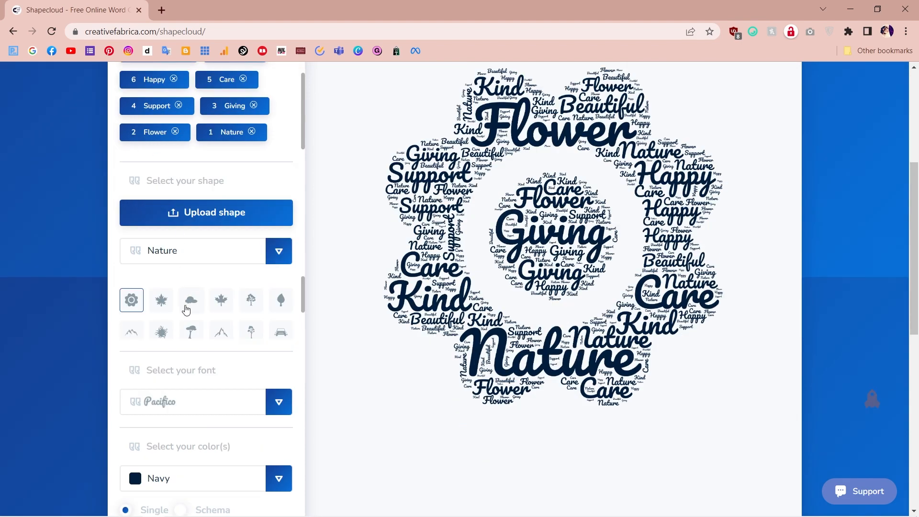
scroll(414, 343, up, 3)
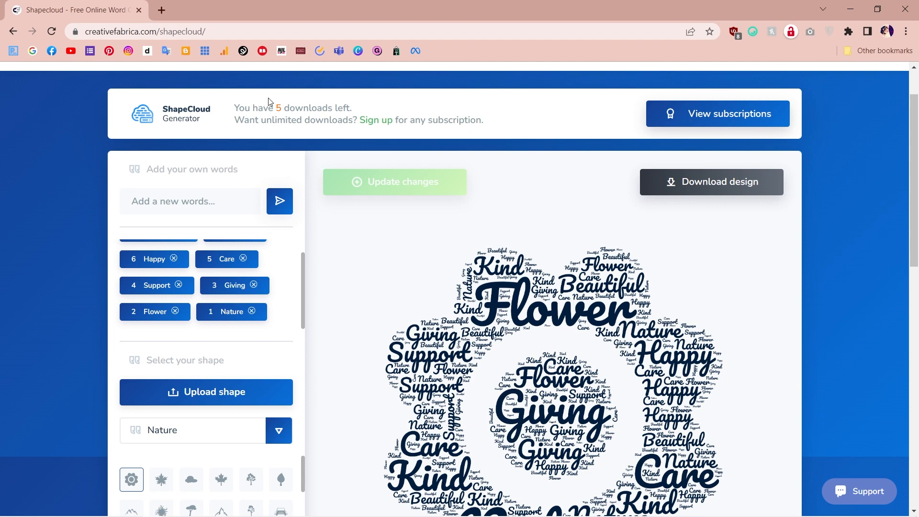
scroll(160, 350, down, 3)
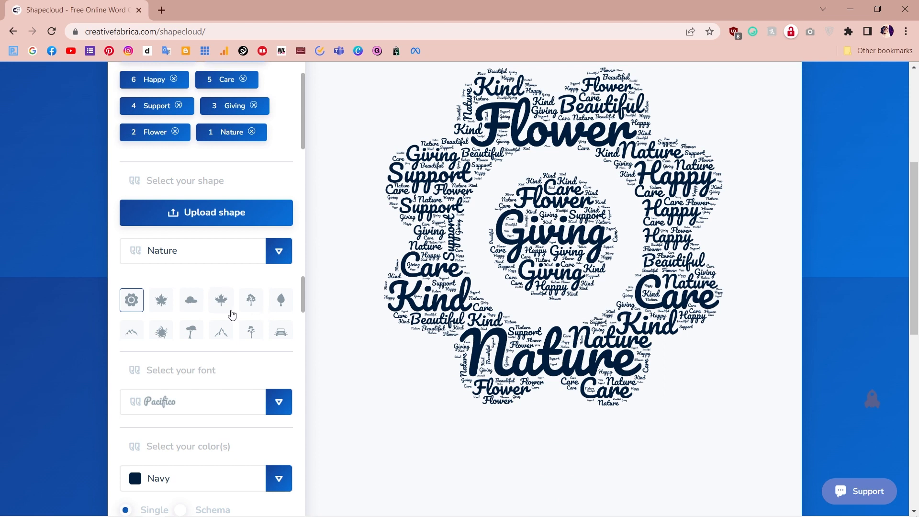
Change the shape to the flying dove from the Wedding category and update the word cloud design
click(273, 264)
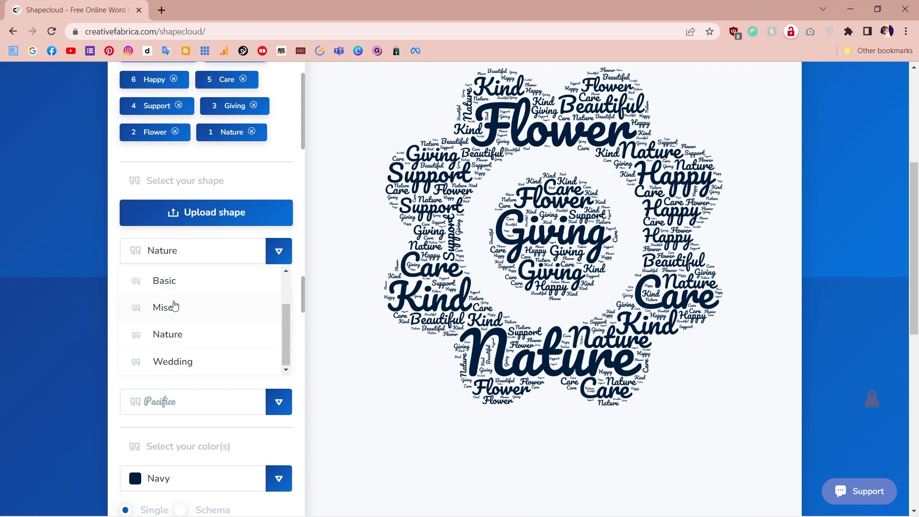
click(172, 361)
scroll(301, 261, up, 1)
scroll(301, 261, up, 5)
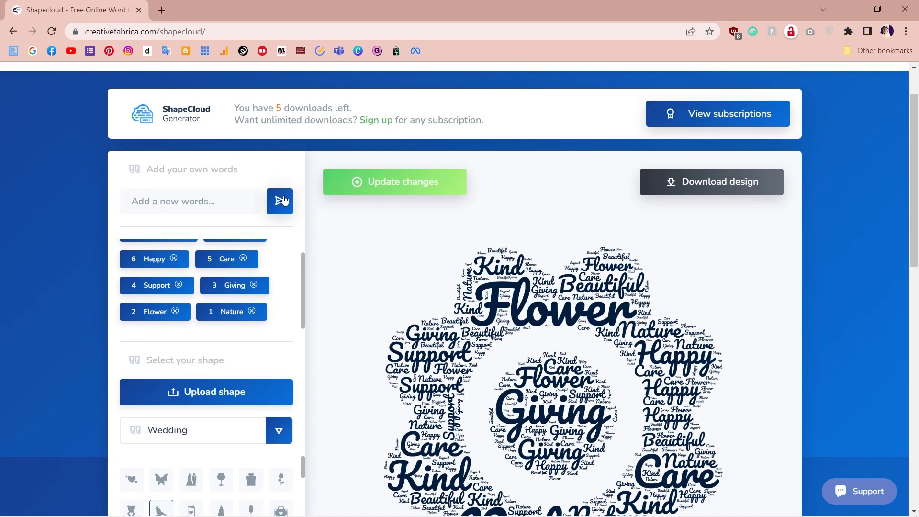
click(390, 182)
scroll(563, 341, down, 3)
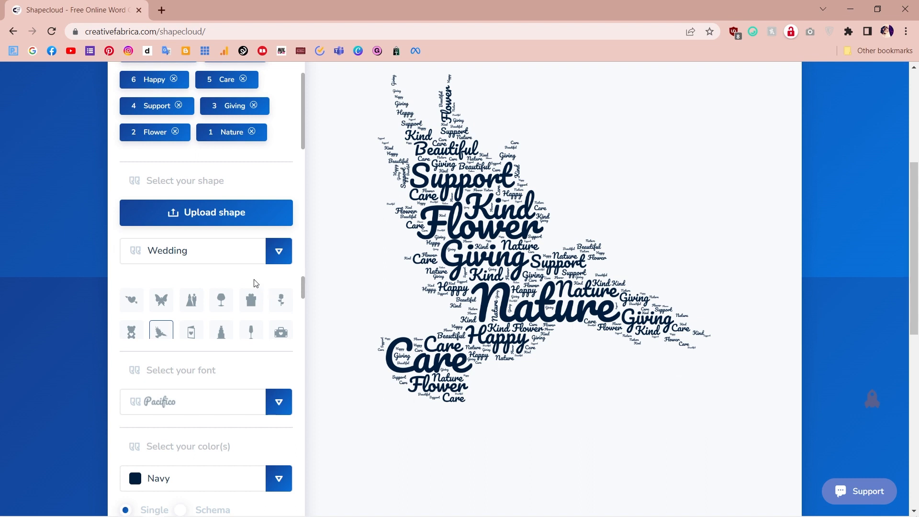
Change the shape to the elephant from the Animals category and update the word cloud design
click(276, 253)
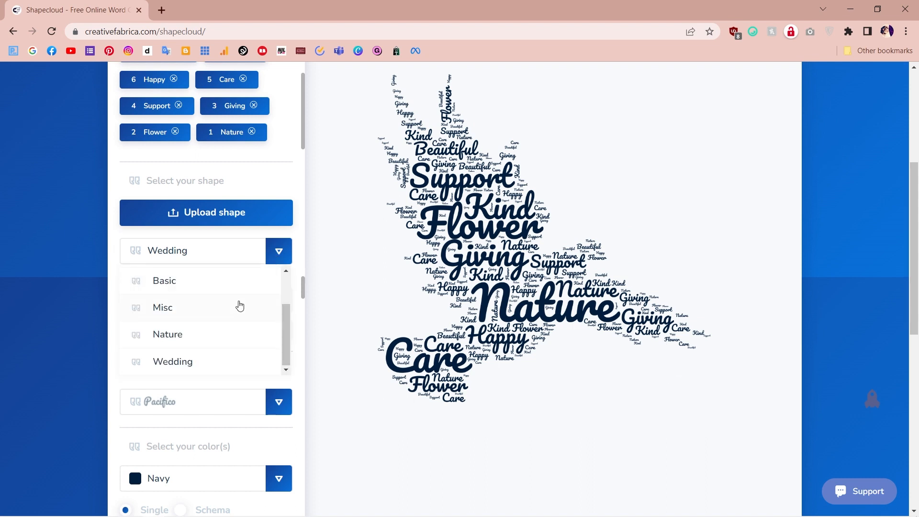
scroll(239, 305, up, 2)
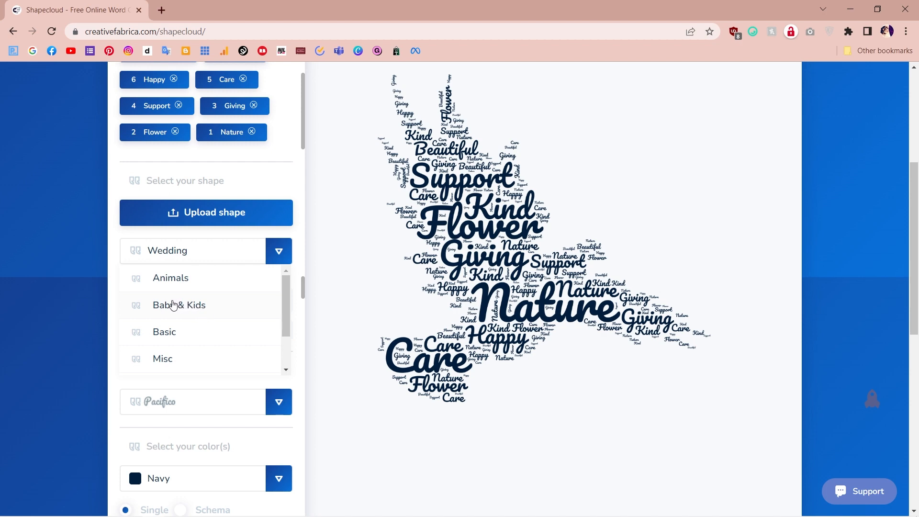
click(171, 278)
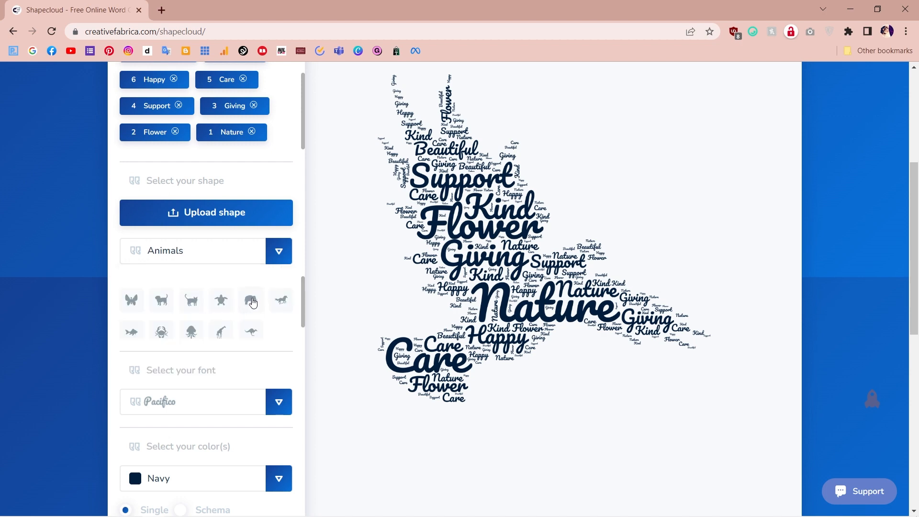
click(252, 302)
scroll(357, 205, up, 5)
click(371, 248)
scroll(489, 328, down, 3)
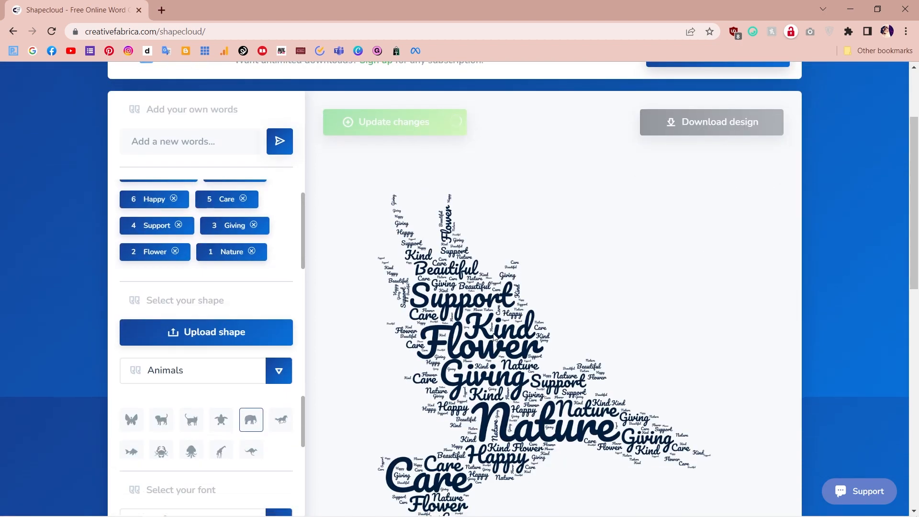
scroll(494, 336, down, 1)
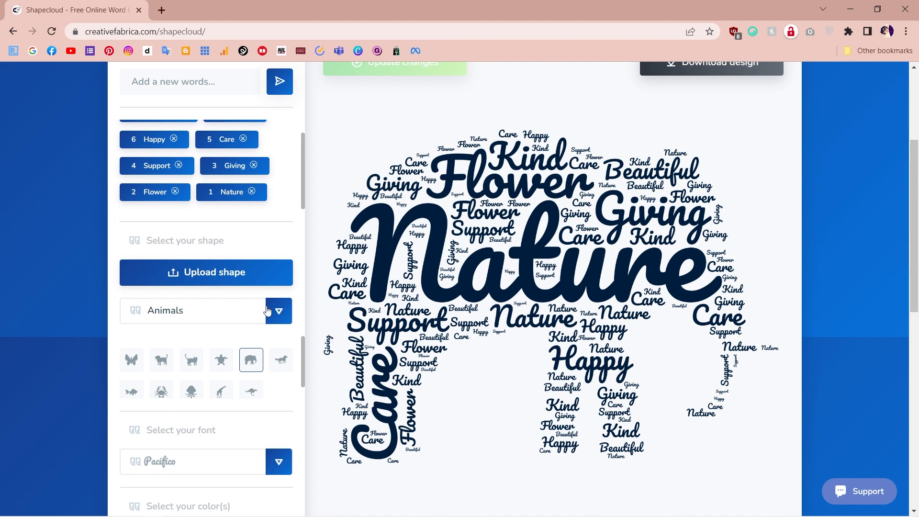
Replace the elephant with the butterfly shape from the Animals category and update the design
click(131, 361)
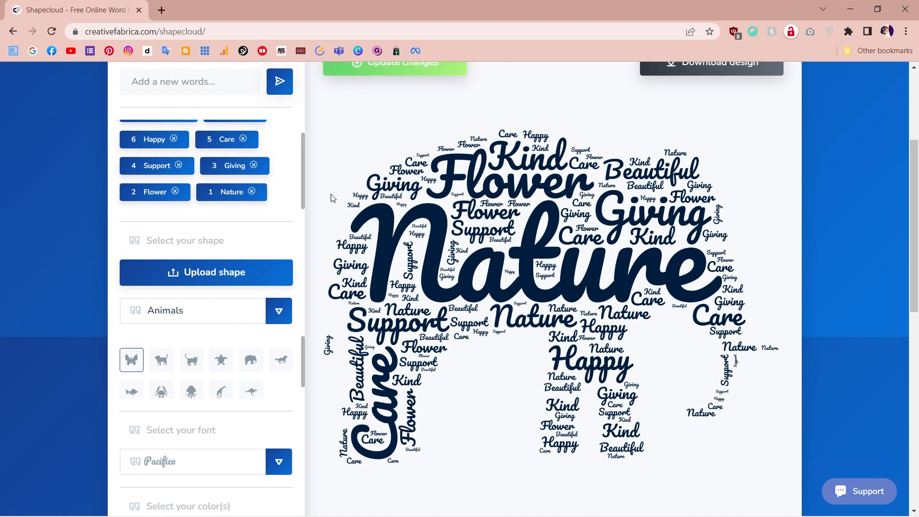
click(376, 76)
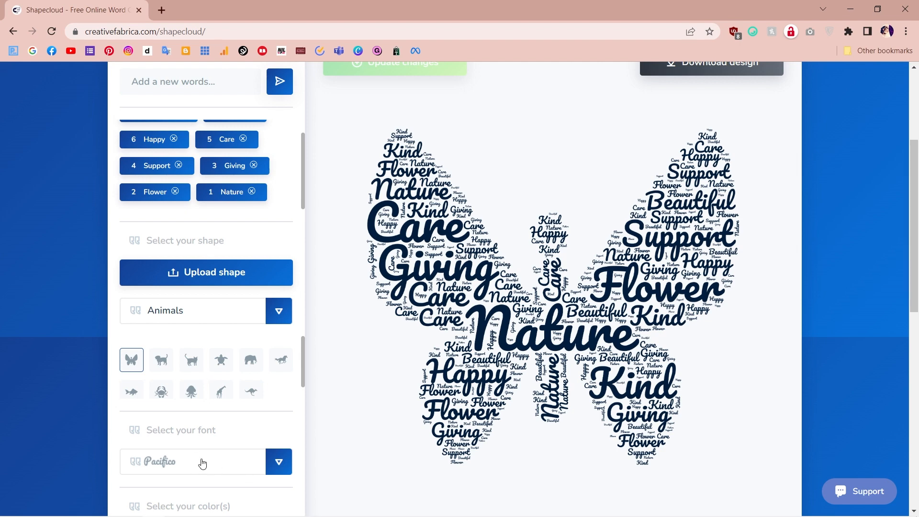
Look through the single word colors for the butterfly design and keep Navy
scroll(173, 416, down, 1)
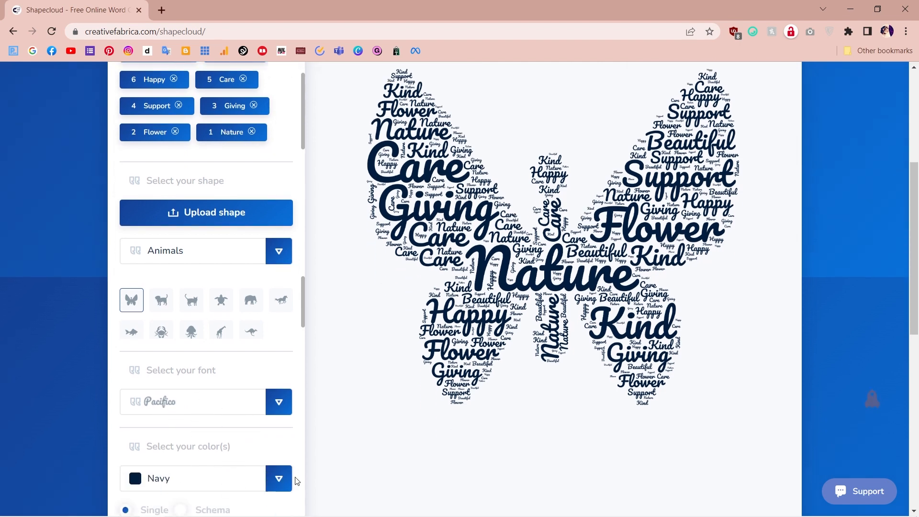
scroll(287, 476, down, 2)
click(284, 362)
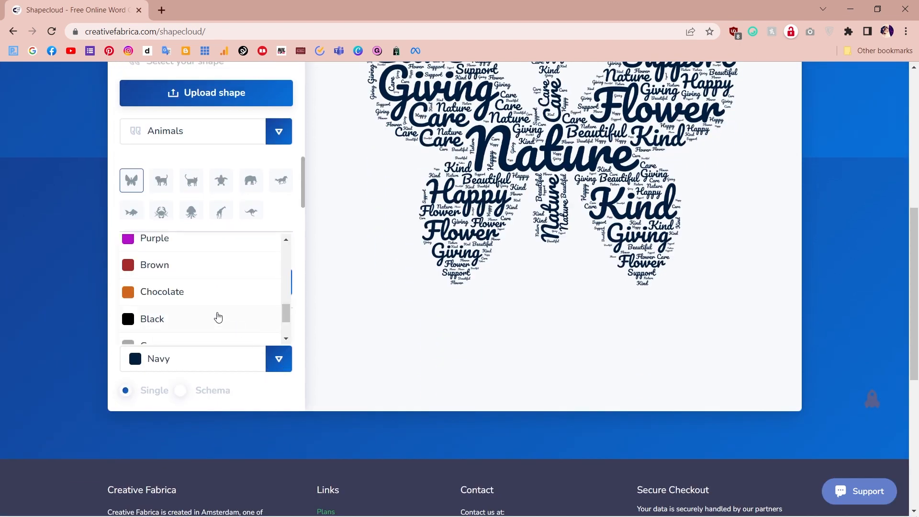
scroll(213, 313, up, 5)
scroll(209, 312, down, 5)
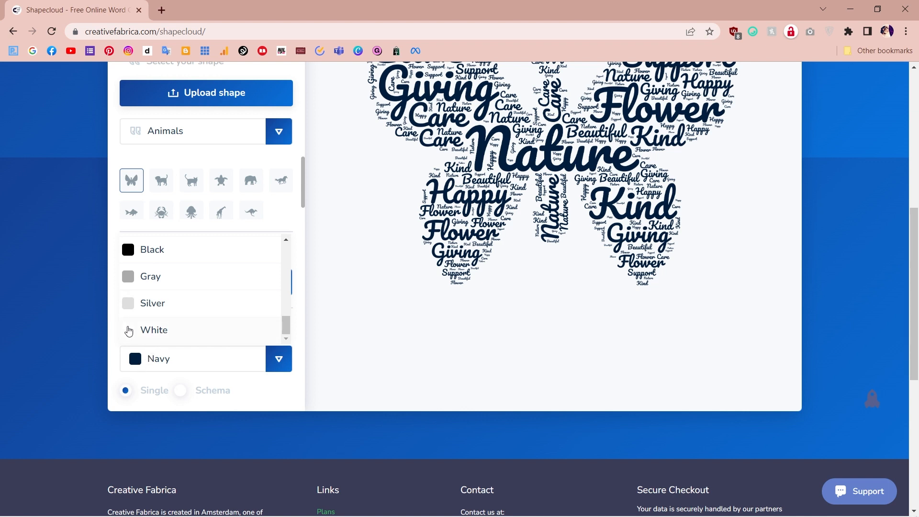
click(279, 370)
Download the butterfly design and extract its ZIP archive in the Creative Fabrica - Shape Cloud folder in File Explorer
scroll(465, 335, up, 5)
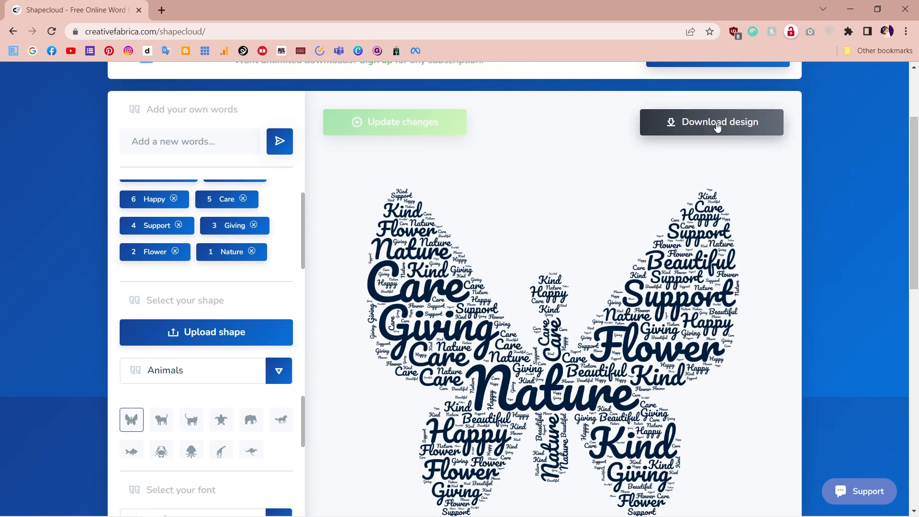
click(733, 125)
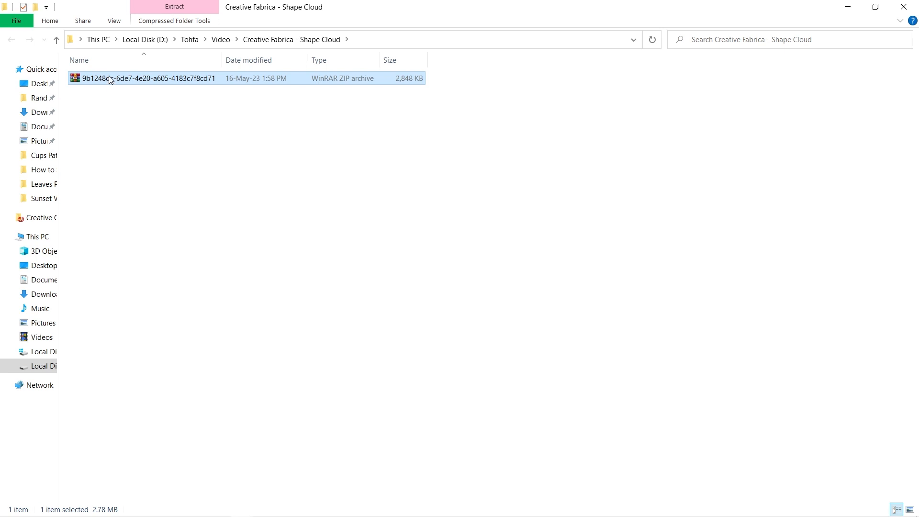
right_click(111, 79)
click(149, 140)
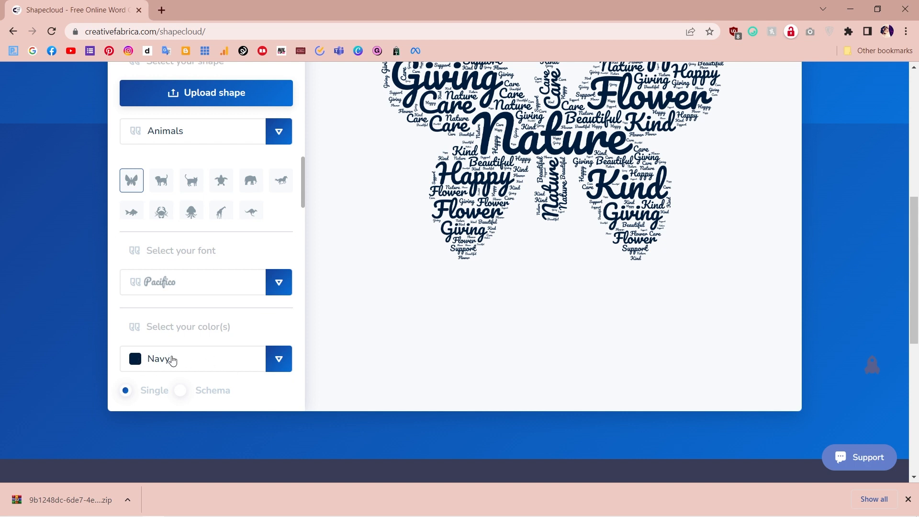
Return to the Shapecloud page and review the available single colors down to Black, Gray, Silver and White, without changing Navy
click(270, 361)
scroll(198, 303, down, 3)
scroll(199, 302, down, 5)
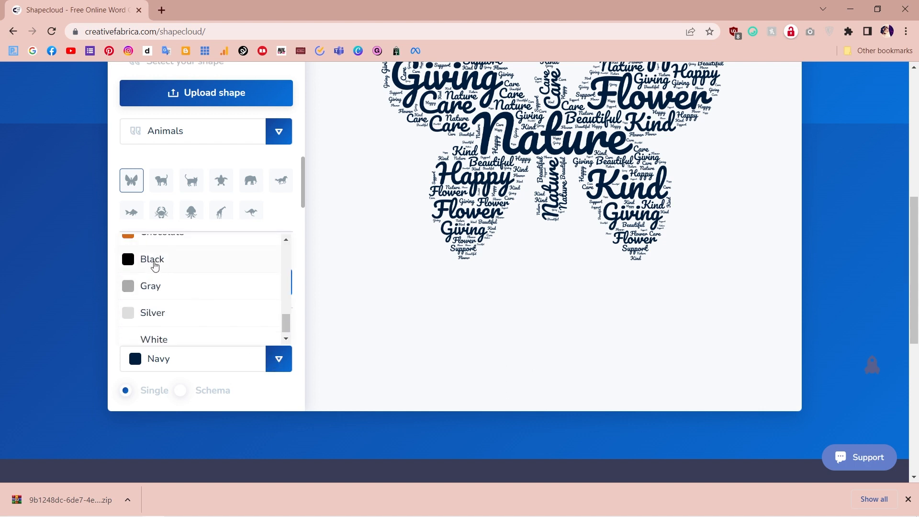
click(279, 363)
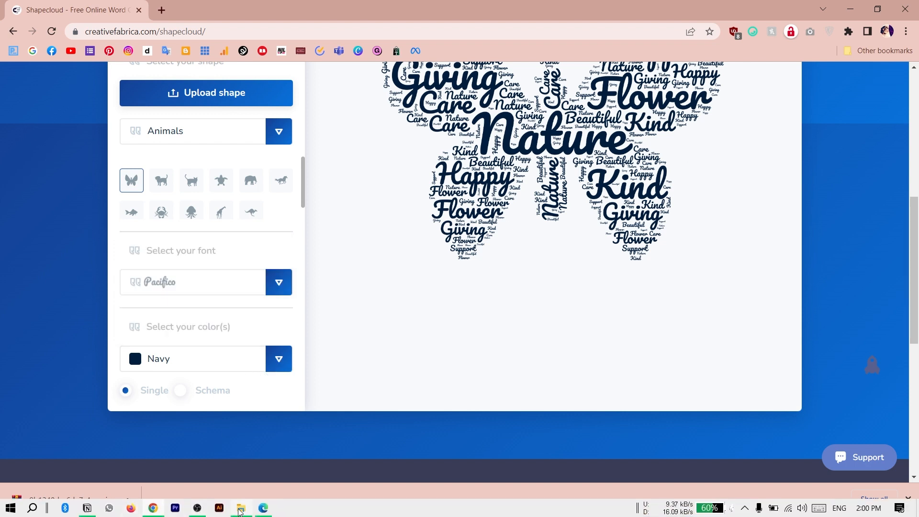
Switch to File Explorer, open the extracted PNG of the butterfly to check its background, and close the viewer
click(240, 511)
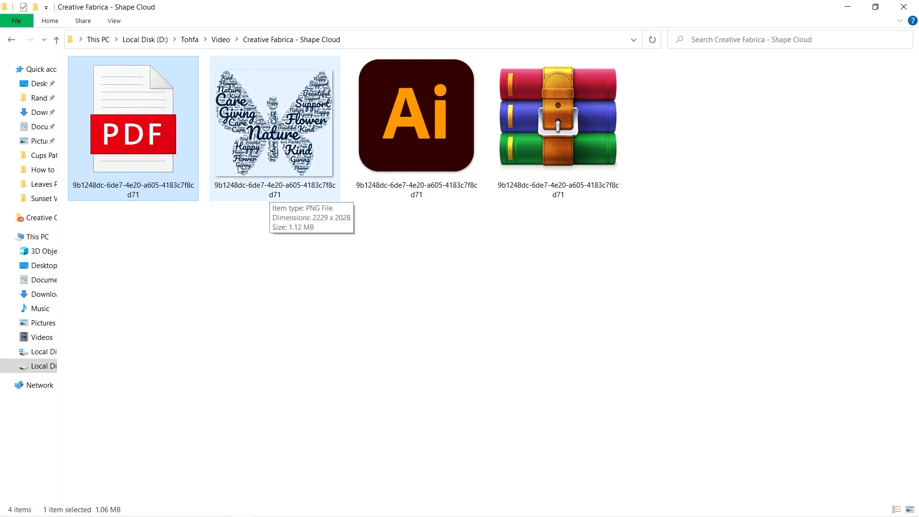
double_click(256, 123)
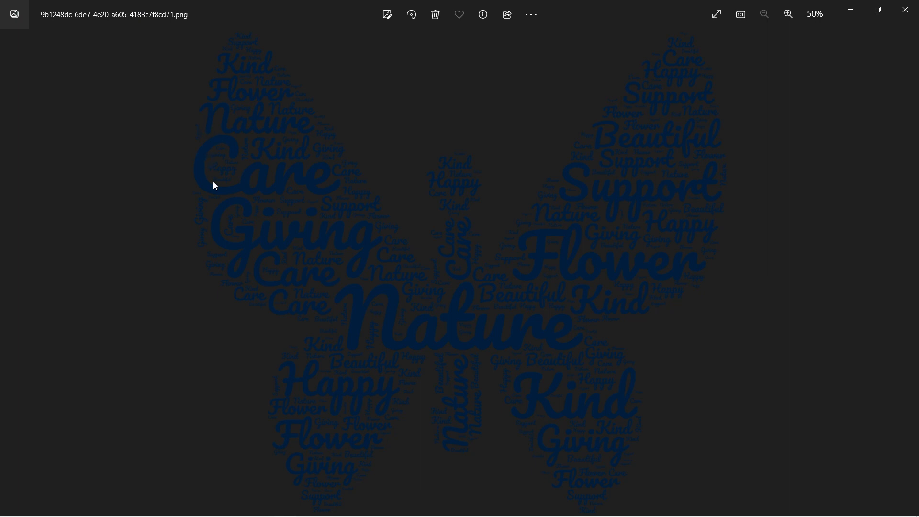
click(904, 10)
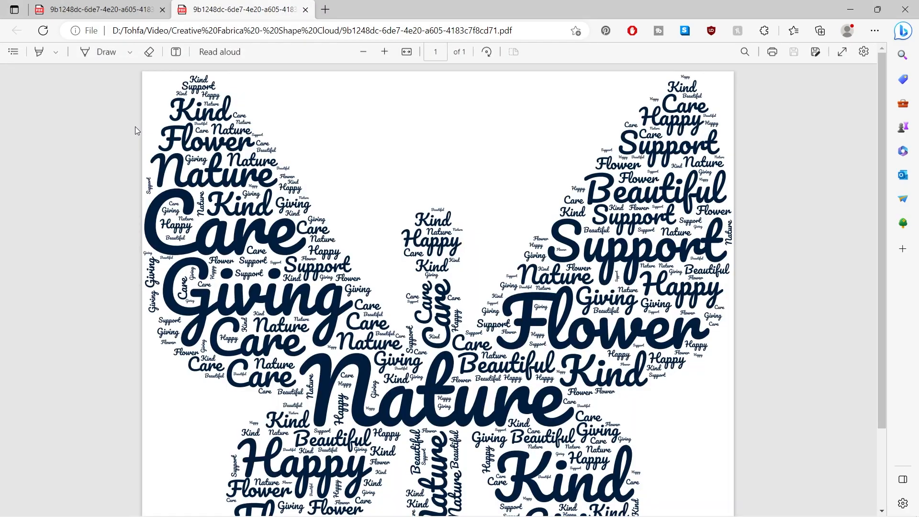
Close the duplicate PDF tab in the Edge browser and look over the whole butterfly word cloud page
click(162, 10)
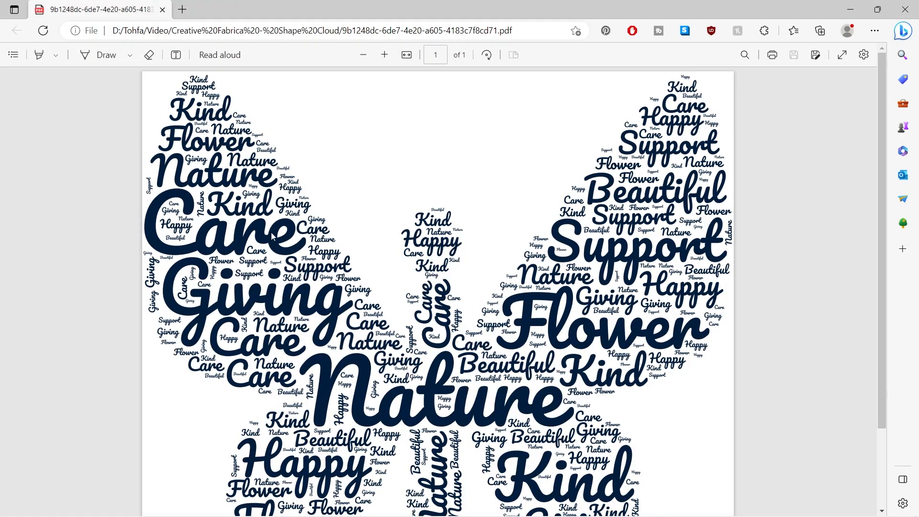
scroll(262, 234, down, 3)
scroll(406, 305, up, 3)
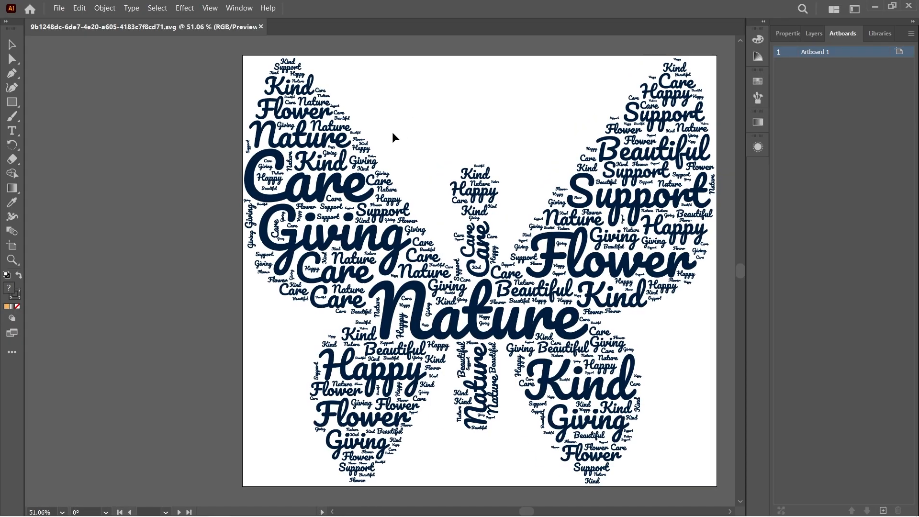
Inspect the SVG in Illustrator by selecting the whole artwork and then single letters of "Kind" and "Flower" with Direct Selection
click(299, 182)
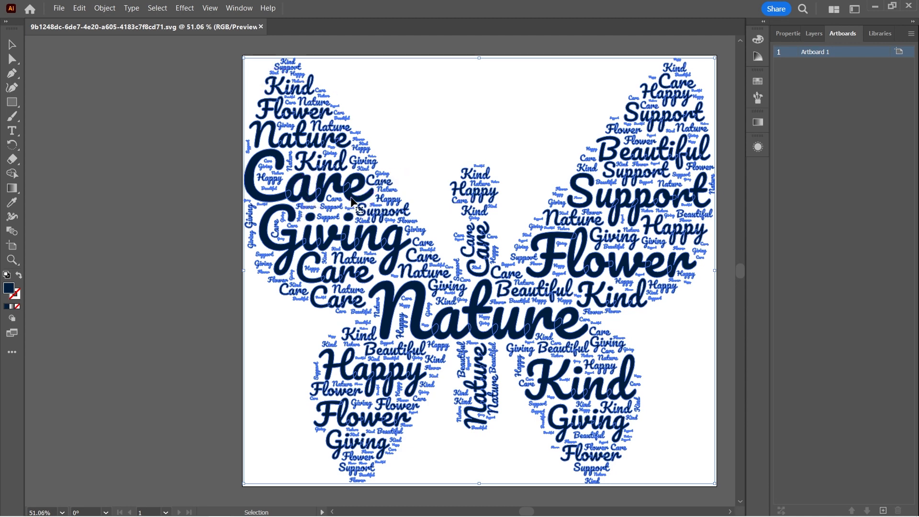
click(143, 210)
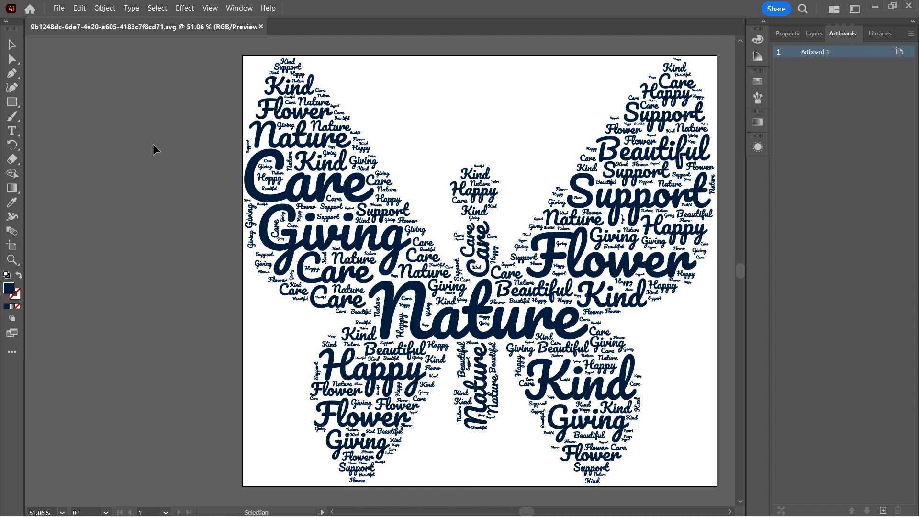
click(6, 57)
click(274, 87)
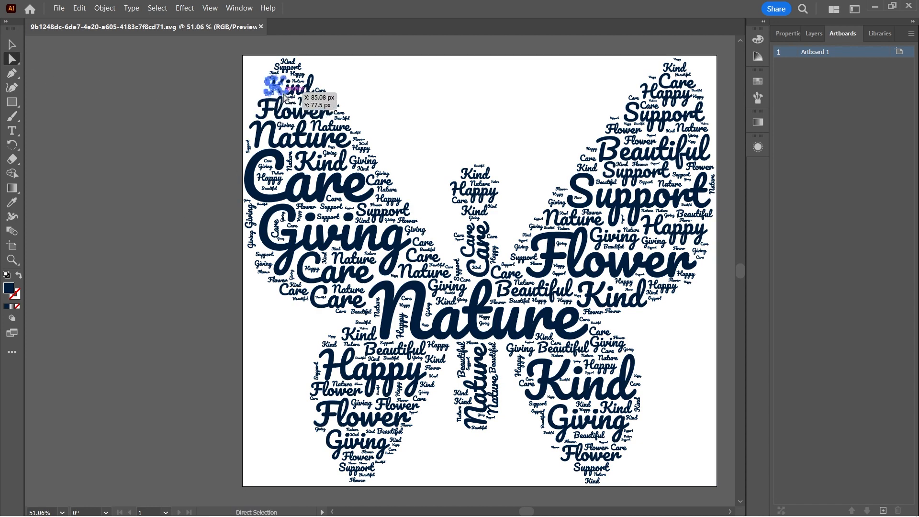
click(264, 114)
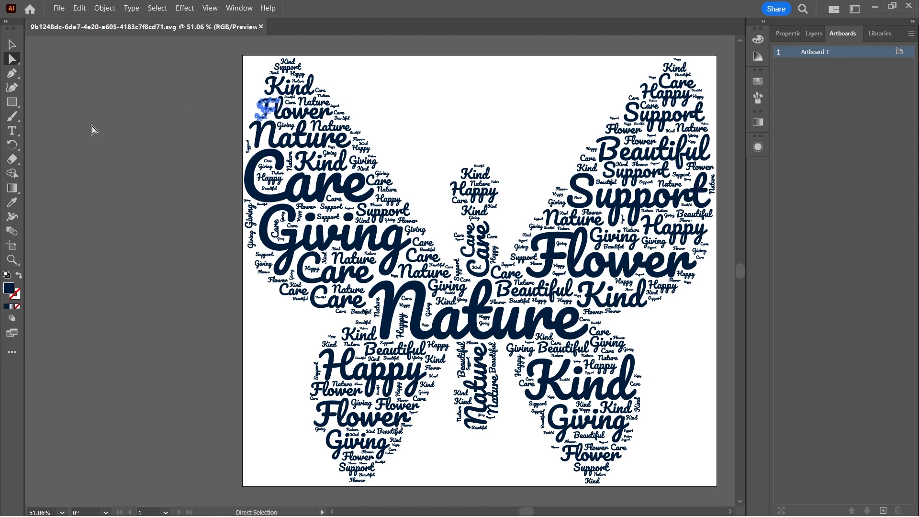
click(12, 45)
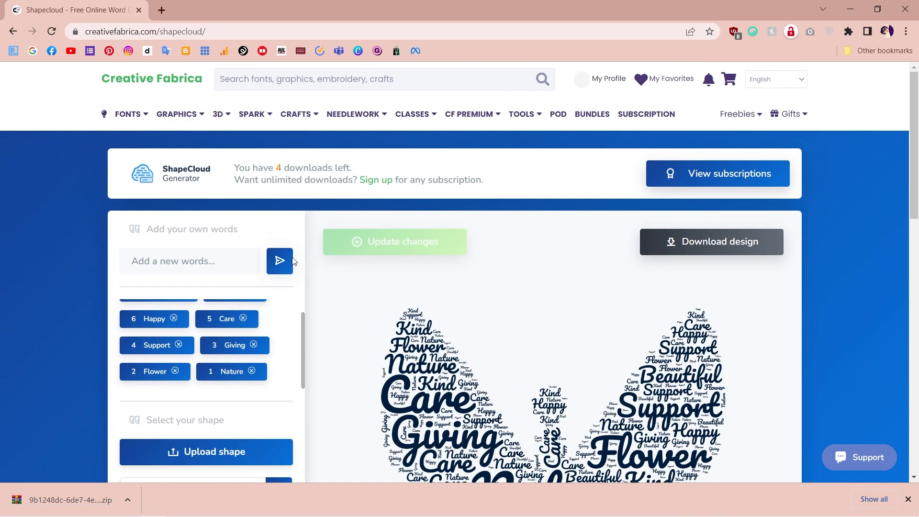
Switch back to the Shapecloud page in the browser and highlight the number of downloads left
double_click(281, 167)
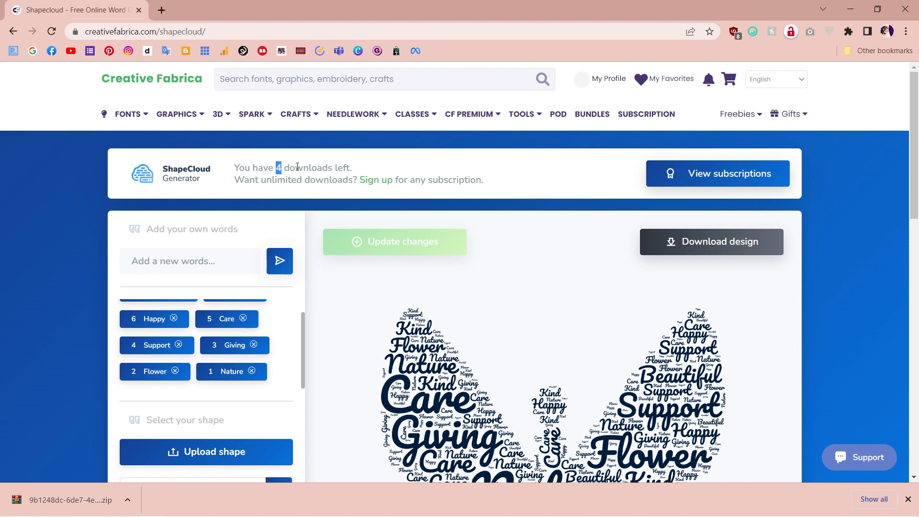